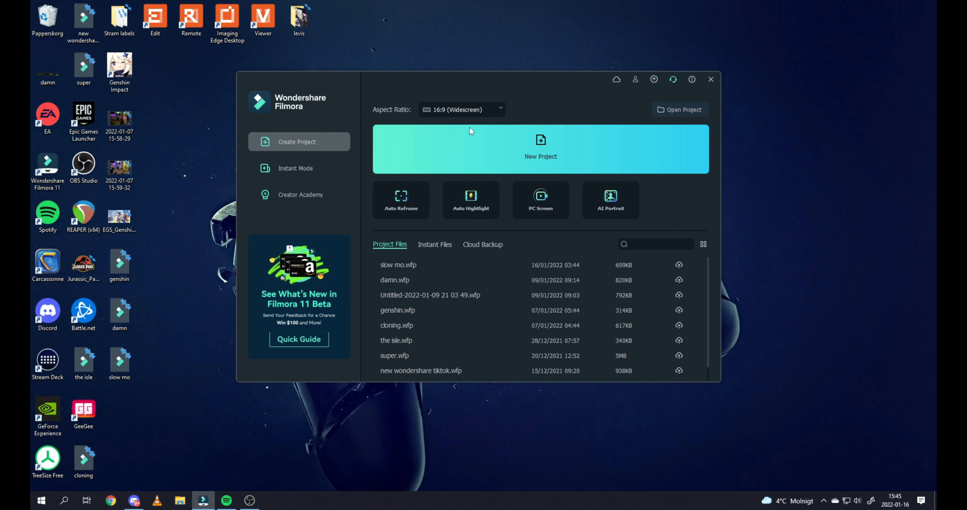
# Create a new project with the 16:9 (Widescreen) aspect ratio.
pyautogui.click(501, 110)
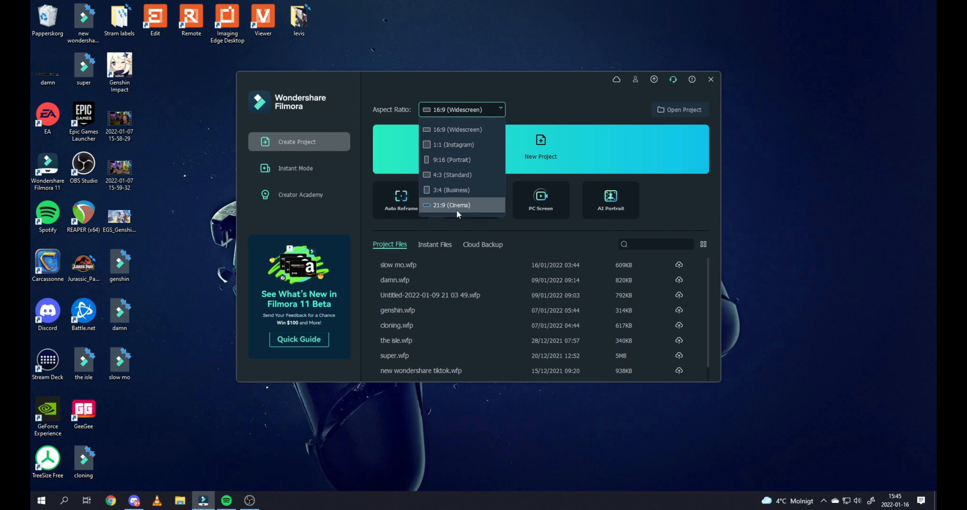
pyautogui.click(476, 145)
pyautogui.click(470, 133)
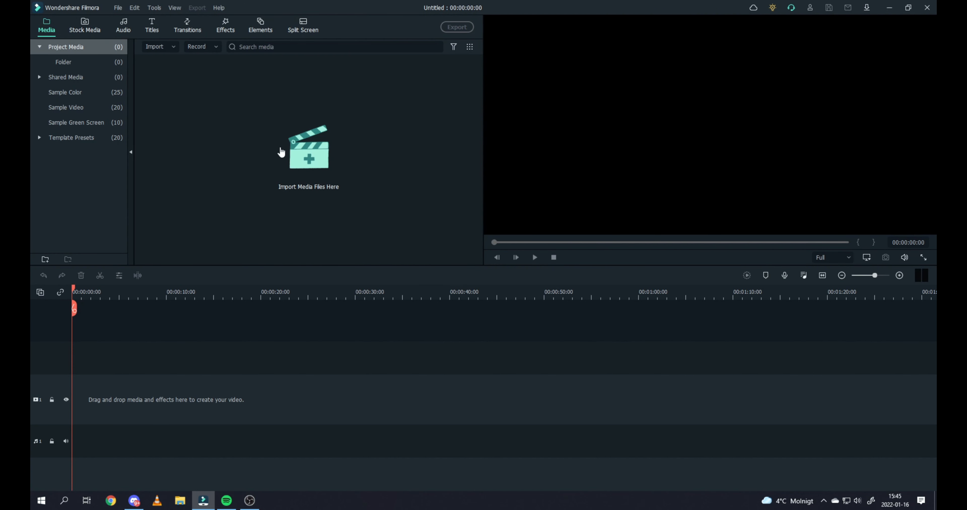
pyautogui.click(305, 157)
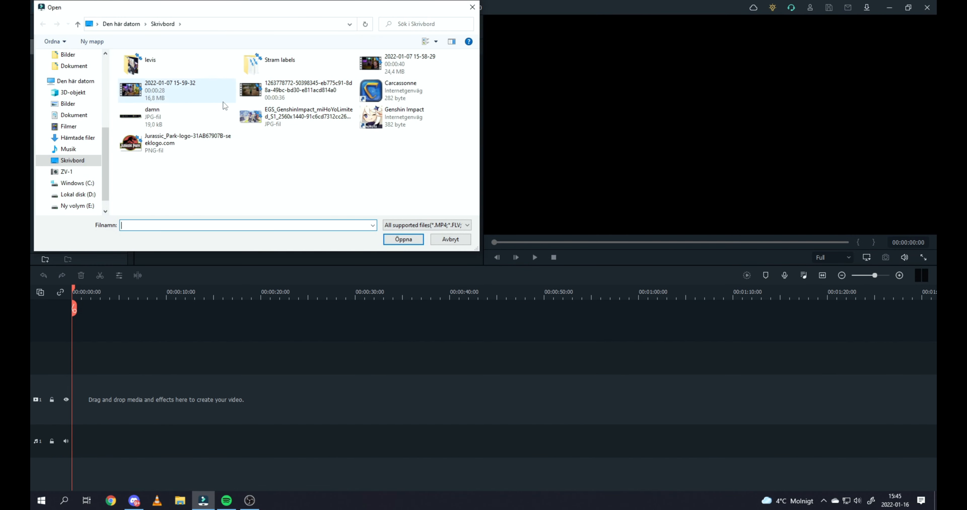
pyautogui.click(267, 99)
pyautogui.click(408, 238)
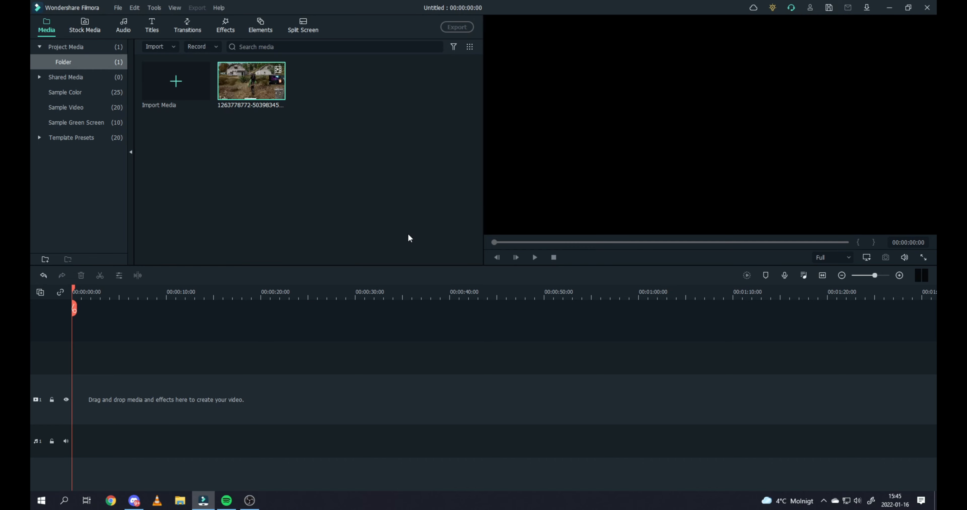
pyautogui.click(389, 218)
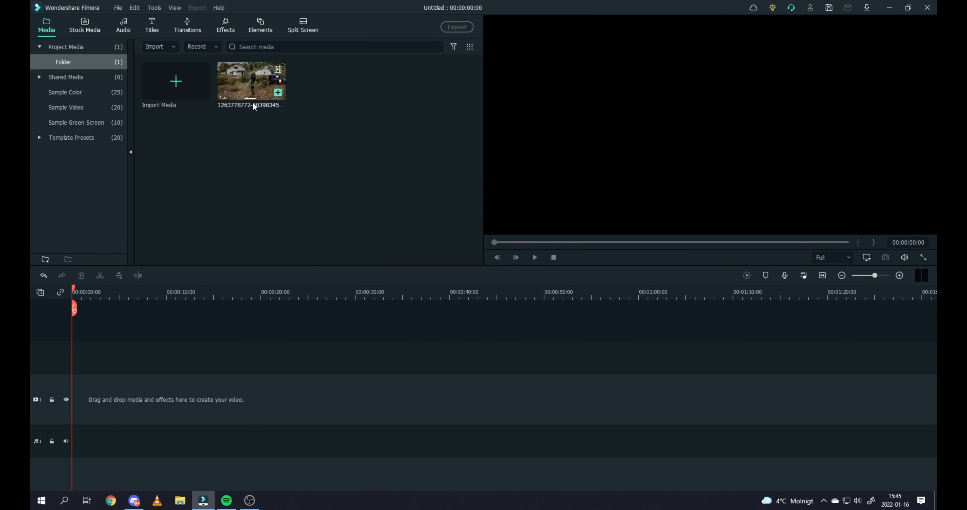
pyautogui.moveTo(247, 88); pyautogui.dragTo(73, 373)
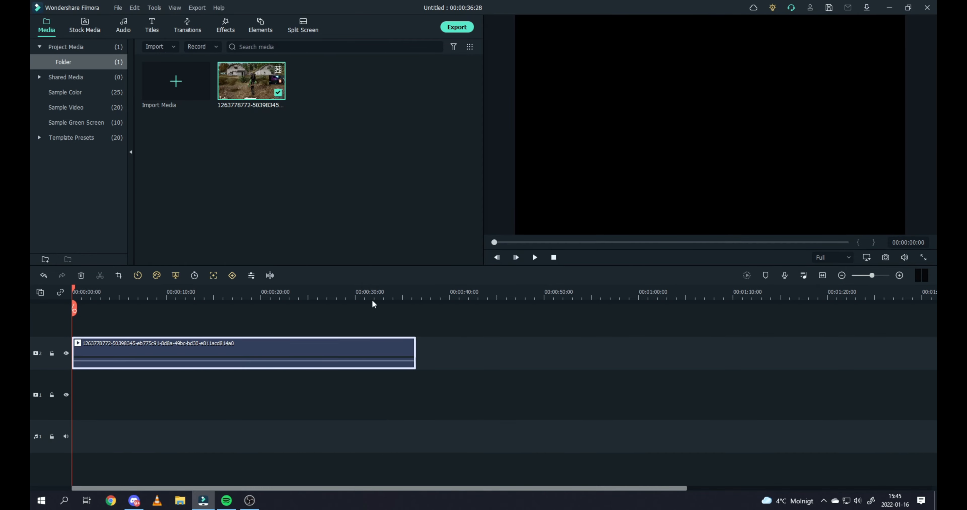
# Mute the audio of the gameplay clip on the timeline.
pyautogui.rightClick(265, 347)
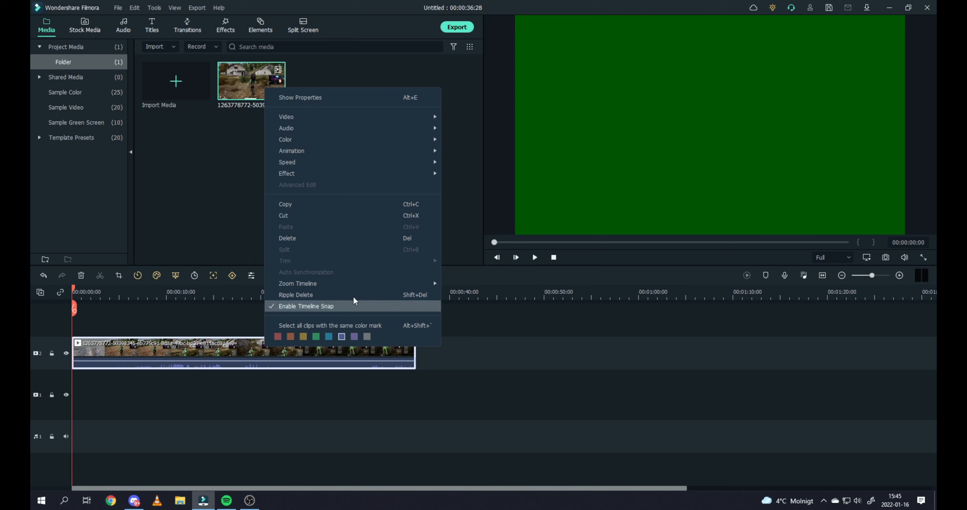
pyautogui.moveTo(357, 129)
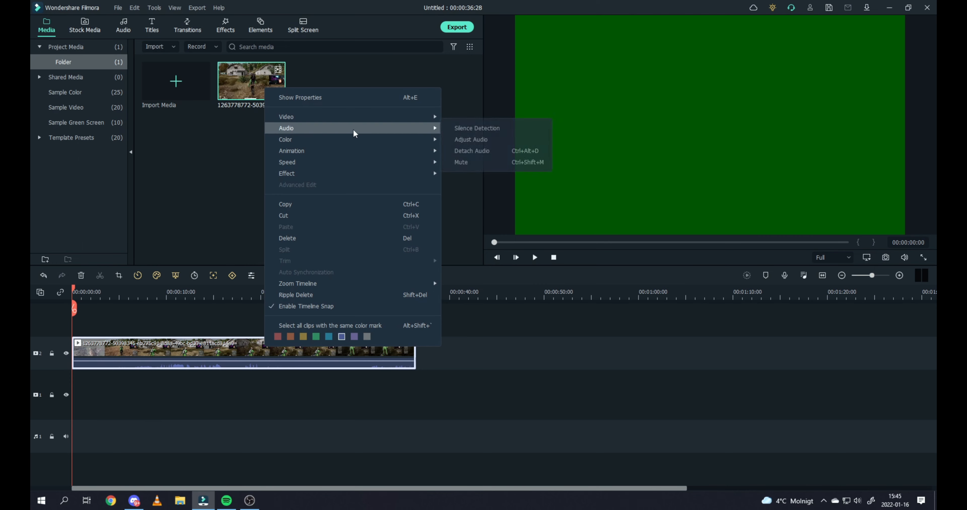
pyautogui.click(492, 163)
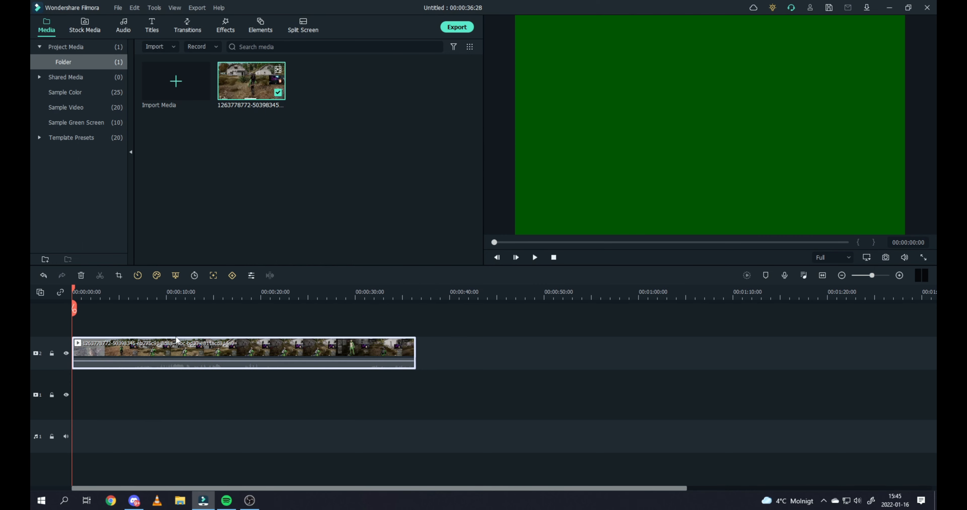
# Split the gameplay clip at 00:00:06:45, just before the action moment.
pyautogui.moveTo(75, 292); pyautogui.dragTo(135, 291)
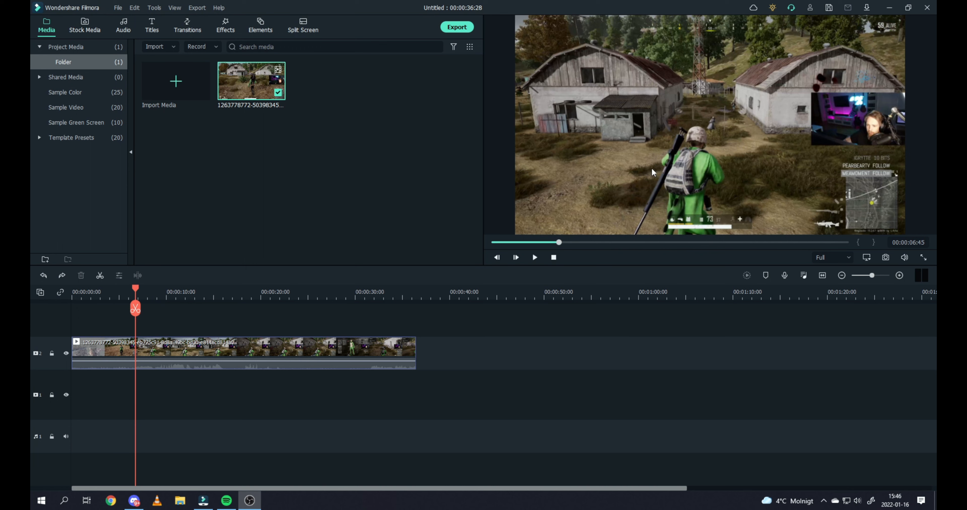
pyautogui.click(159, 355)
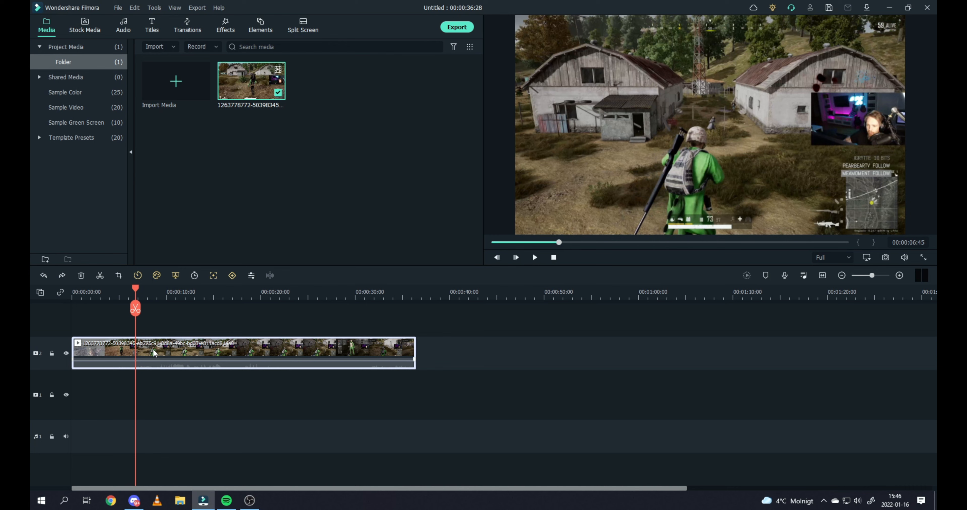
pyautogui.rightClick(148, 348)
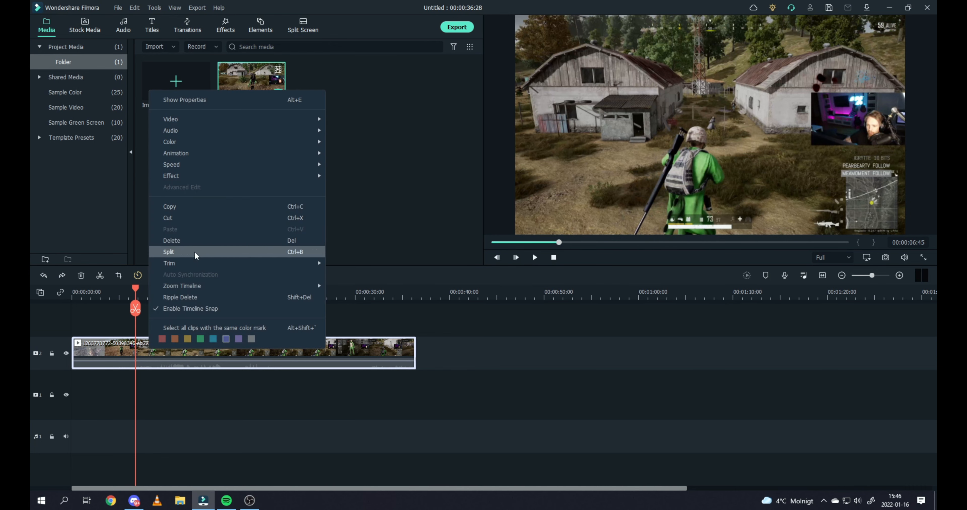
pyautogui.click(297, 253)
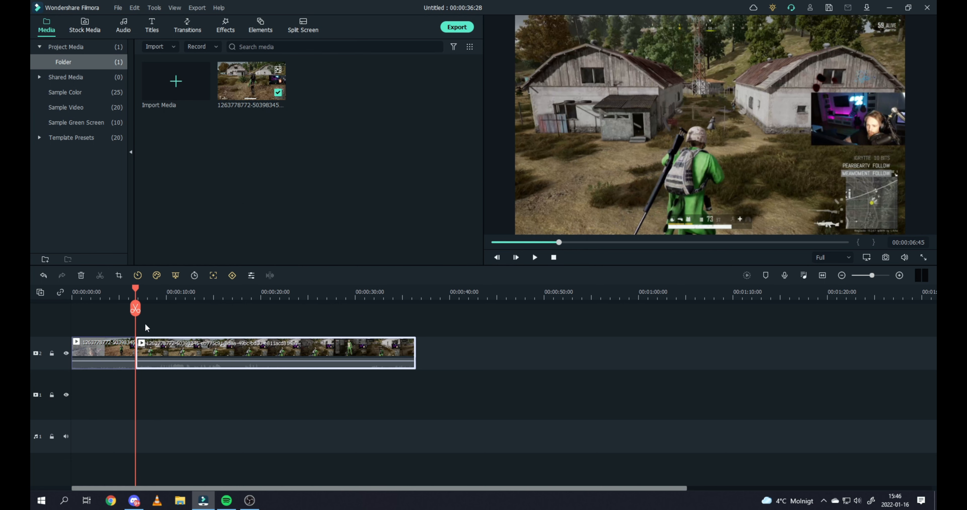
# Split the second segment at 00:00:07:54 and move the remaining footage along the track to about 25 seconds.
pyautogui.click(136, 288)
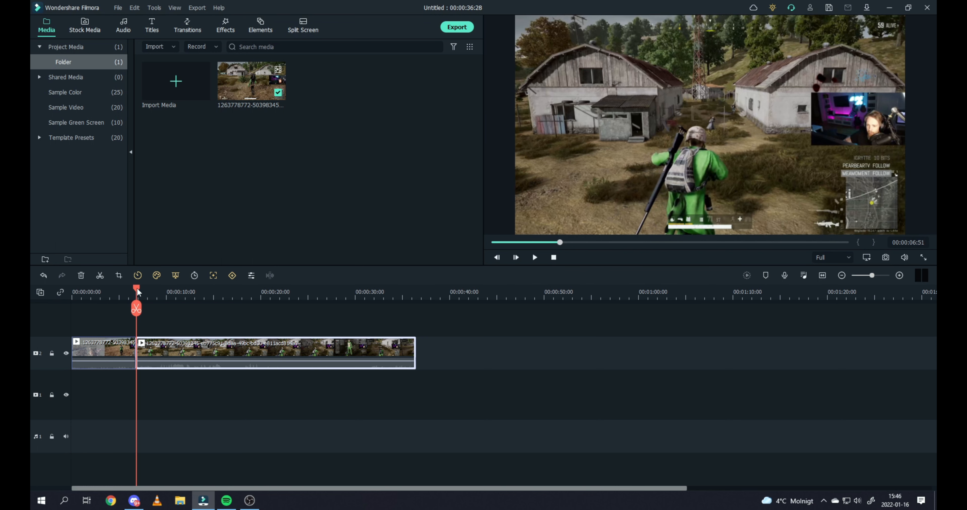
pyautogui.moveTo(137, 289)
pyautogui.mouseDown()
pyautogui.moveTo(154, 291)
pyautogui.moveTo(145, 289)
pyautogui.mouseUp()
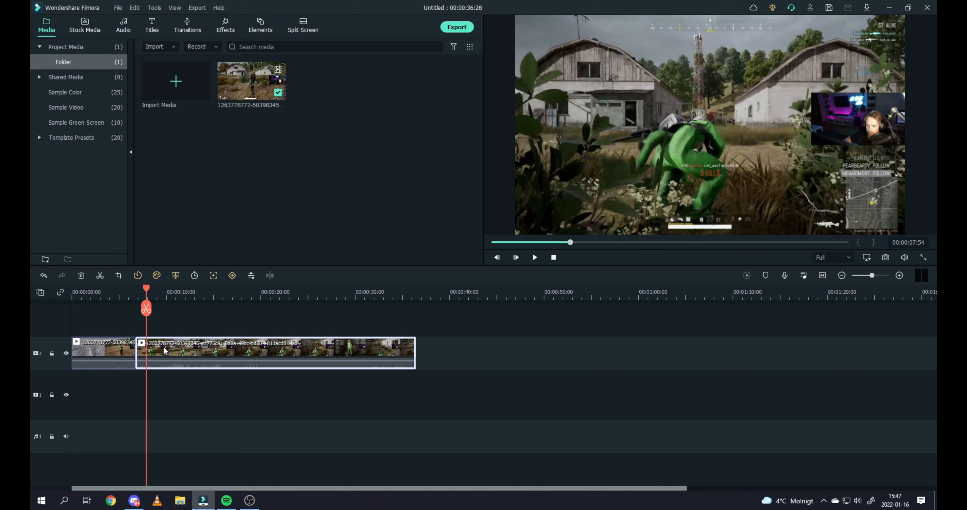
pyautogui.hotkey('ctrl', 'b')
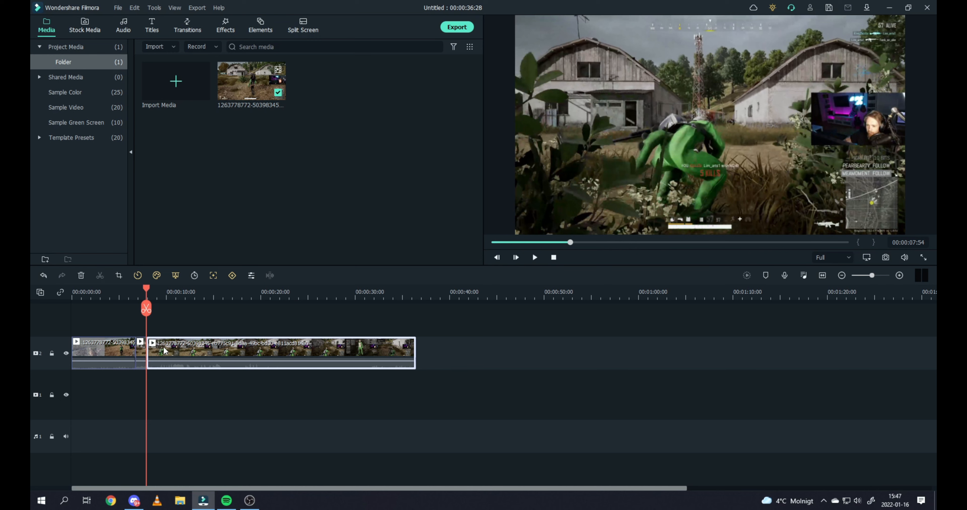
pyautogui.moveTo(173, 350); pyautogui.dragTo(333, 343)
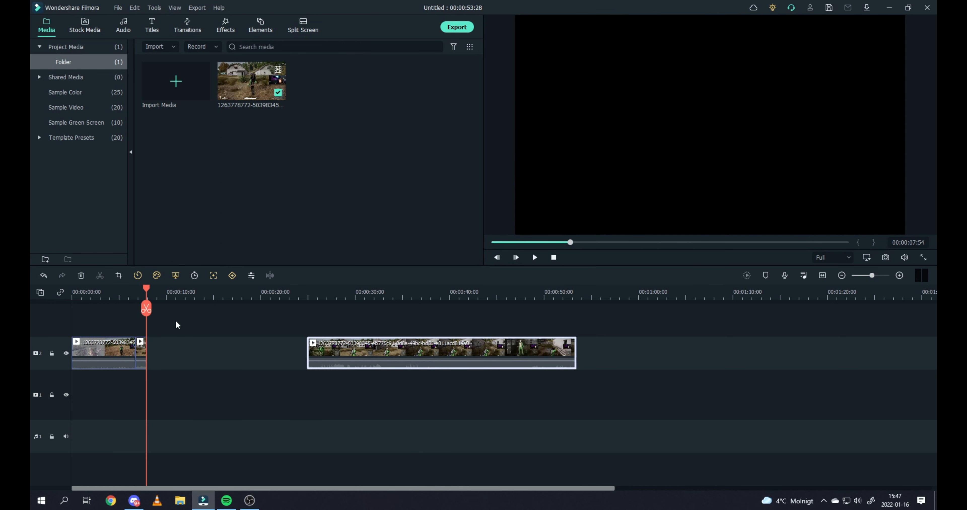
# Set the uniform speed of the short middle segment to 0.50 and play back the result from about 00:00:06:09.
pyautogui.click(136, 297)
pyautogui.click(144, 346)
pyautogui.moveTo(137, 294); pyautogui.dragTo(139, 292)
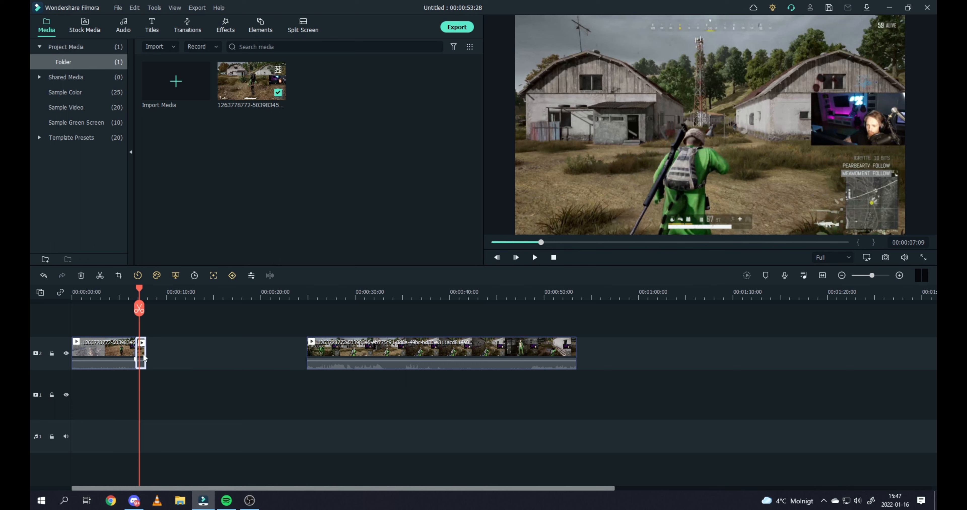
pyautogui.rightClick(142, 353)
pyautogui.moveTo(222, 169)
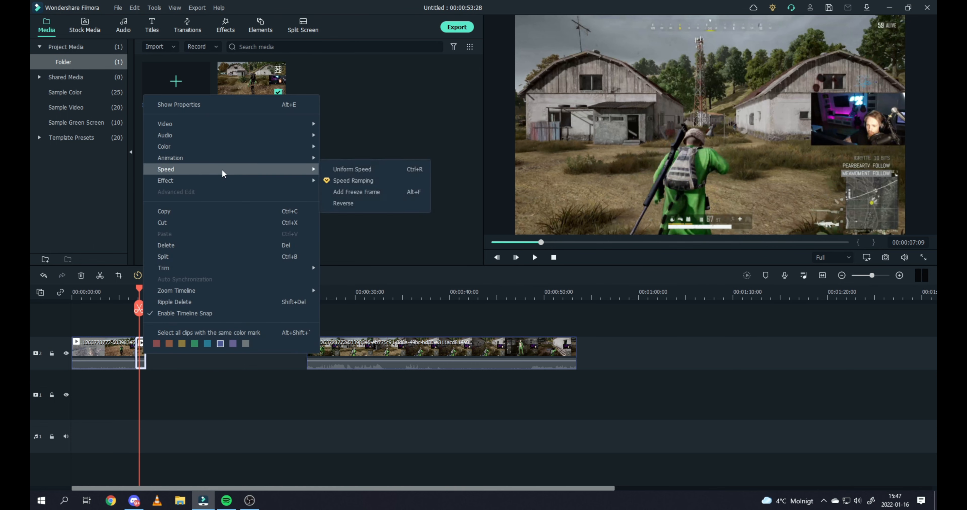
pyautogui.click(359, 169)
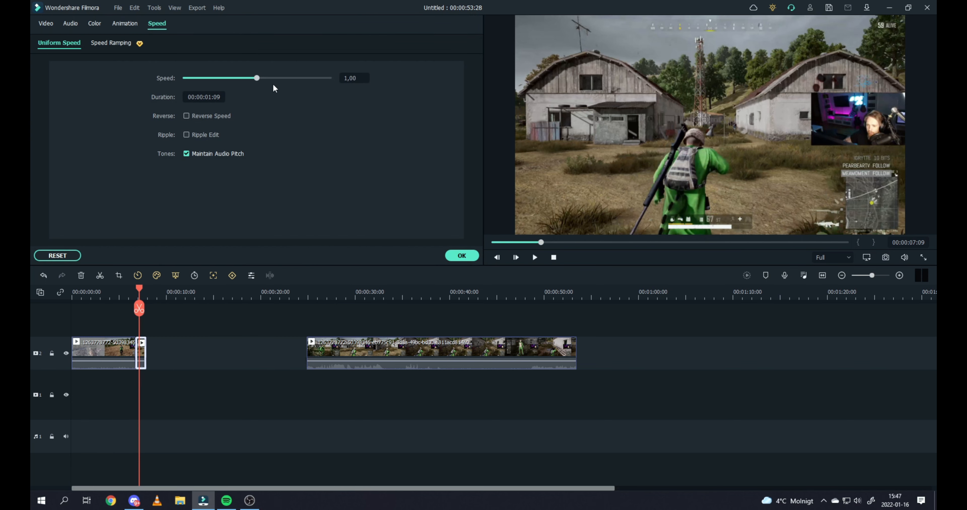
pyautogui.moveTo(258, 78); pyautogui.dragTo(265, 79)
pyautogui.moveTo(278, 79); pyautogui.dragTo(257, 81)
pyautogui.moveTo(222, 82); pyautogui.dragTo(222, 89)
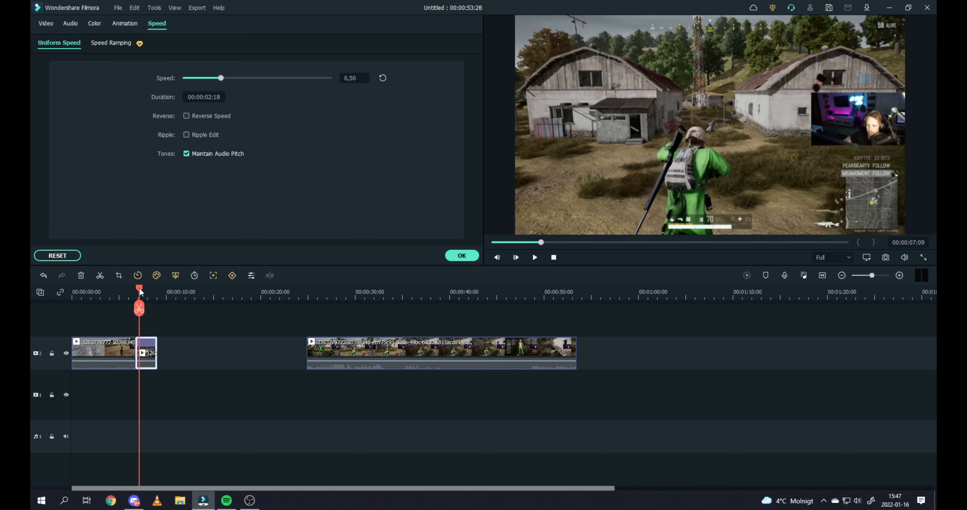
pyautogui.moveTo(139, 288); pyautogui.dragTo(130, 290)
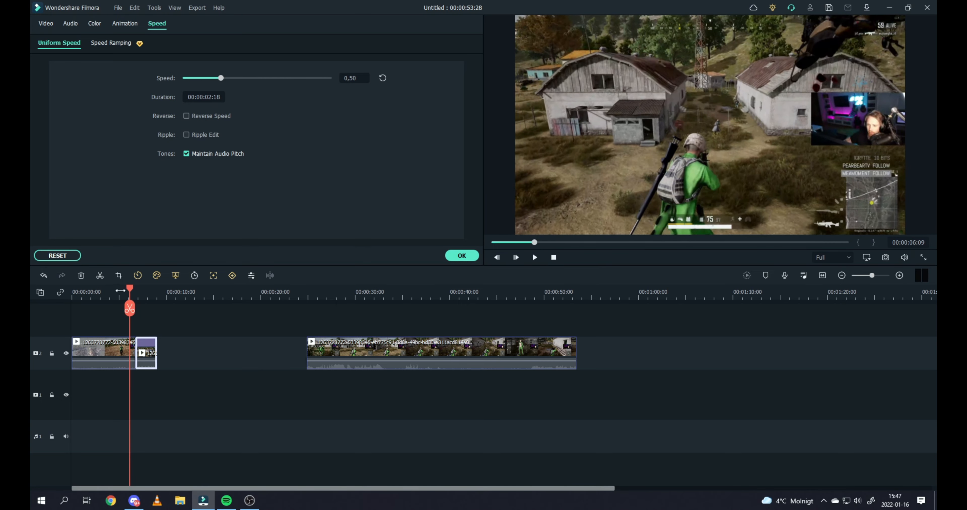
pyautogui.click(535, 257)
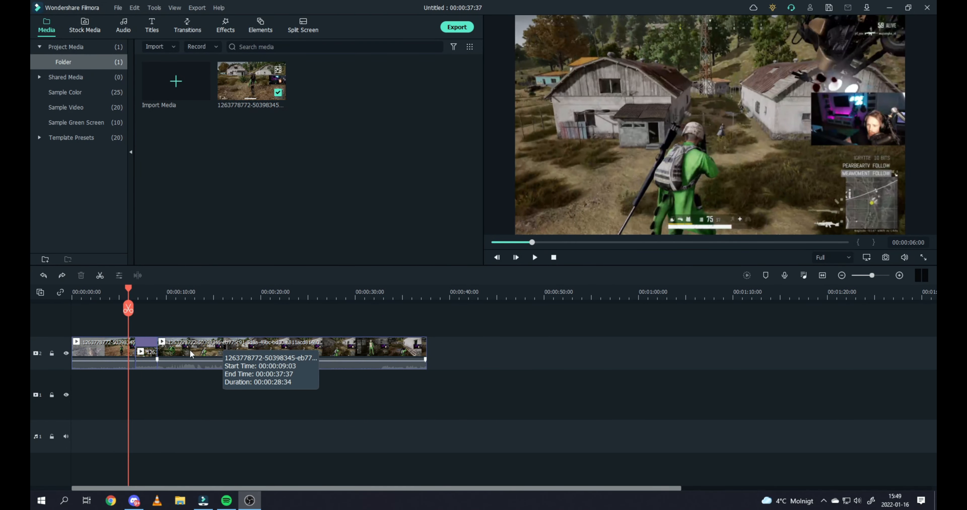
# Move the remaining footage to about 25 seconds and paste a copy of the slowed segment directly after the original.
pyautogui.moveTo(191, 351); pyautogui.dragTo(349, 358)
pyautogui.moveTo(128, 309); pyautogui.dragTo(144, 311)
pyautogui.click(149, 352)
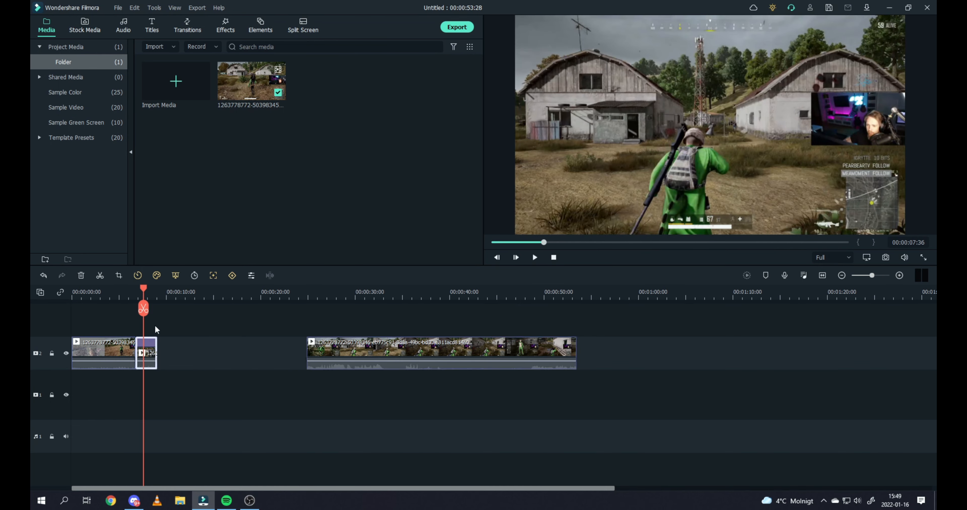
pyautogui.click(173, 299)
pyautogui.hotkey('ctrl', 'v')
pyautogui.moveTo(181, 353); pyautogui.dragTo(167, 351)
pyautogui.moveTo(150, 297)
pyautogui.mouseDown()
pyautogui.moveTo(148, 288)
pyautogui.moveTo(159, 289)
pyautogui.mouseUp()
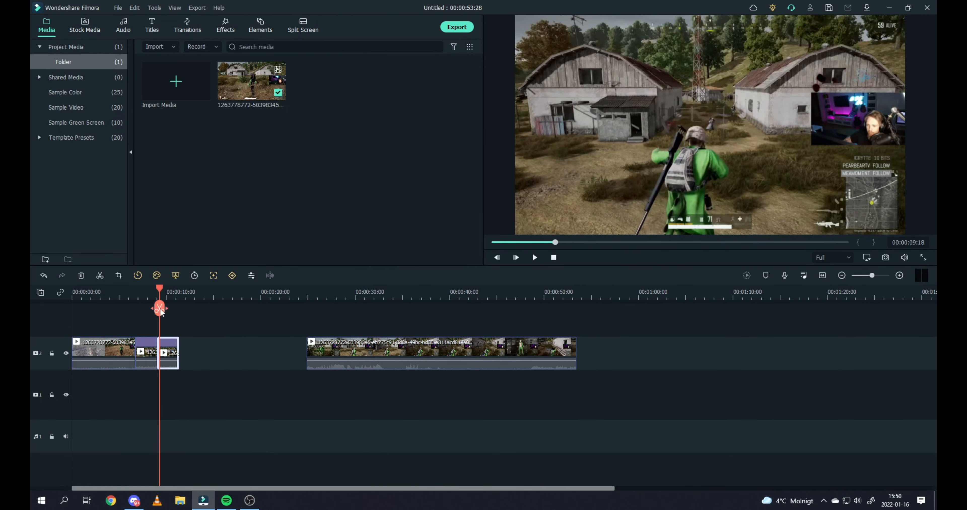
# Reverse the pasted copy of the slowed segment, preview it, and undo the added reversed copy.
pyautogui.rightClick(170, 350)
pyautogui.moveTo(235, 172)
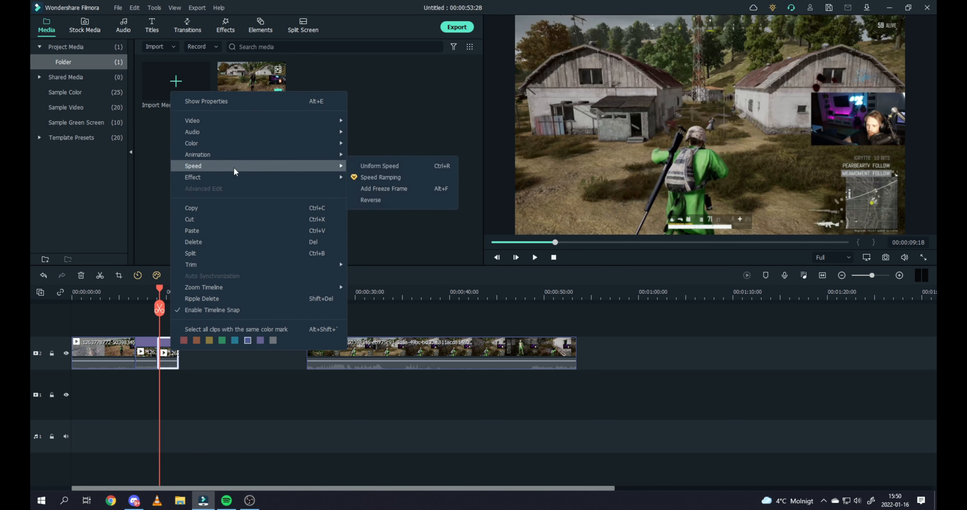
pyautogui.click(381, 203)
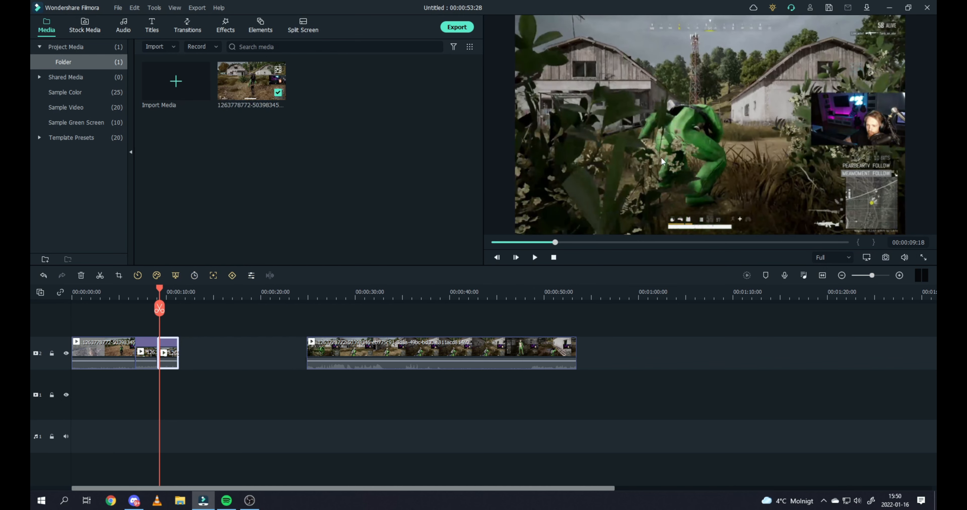
pyautogui.click(130, 305)
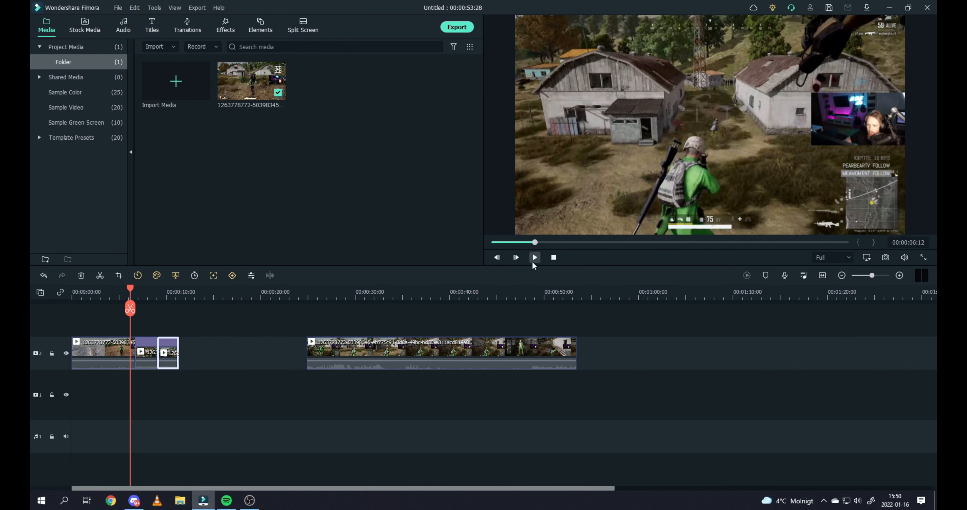
pyautogui.click(533, 259)
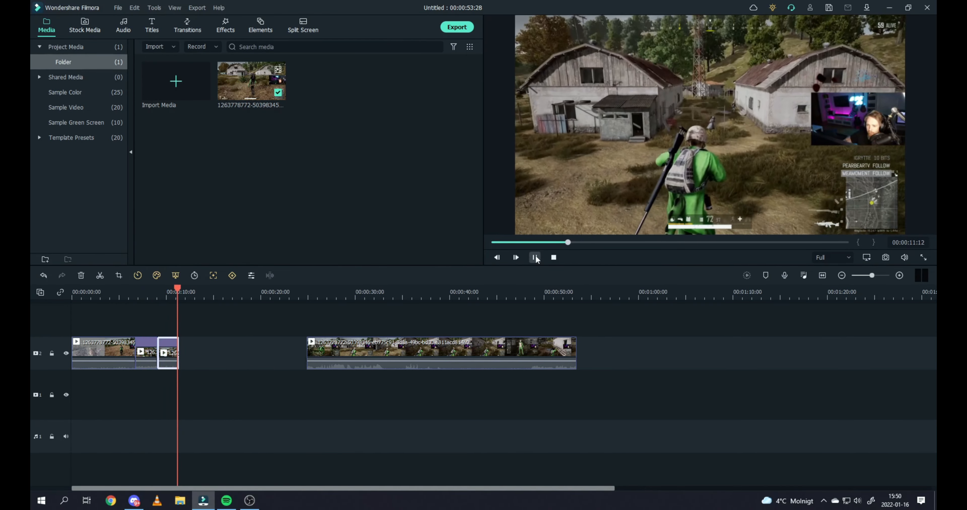
pyautogui.hotkey('ctrl', 'z')
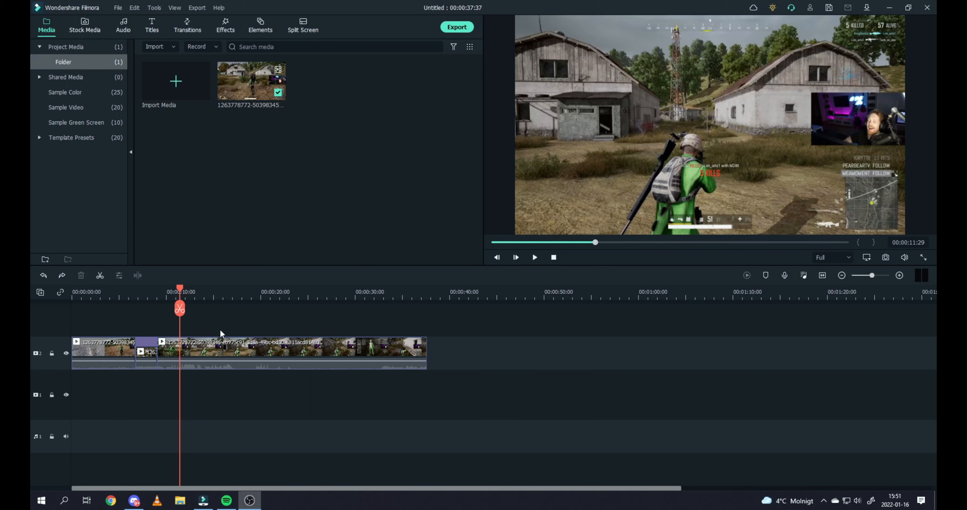
# Play back the slowed section from about 00:00:05:45 and split the remaining footage at 00:00:10:01.
pyautogui.moveTo(181, 288); pyautogui.dragTo(126, 290)
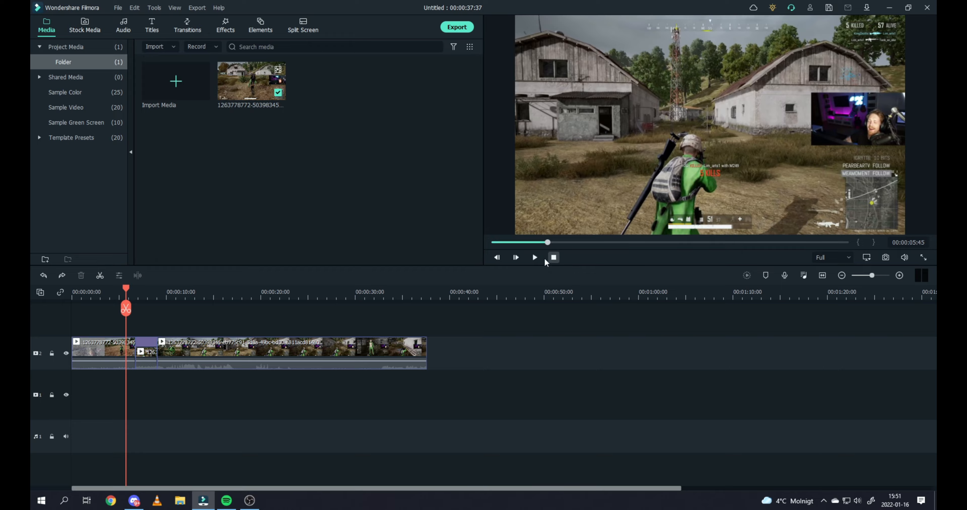
pyautogui.click(534, 258)
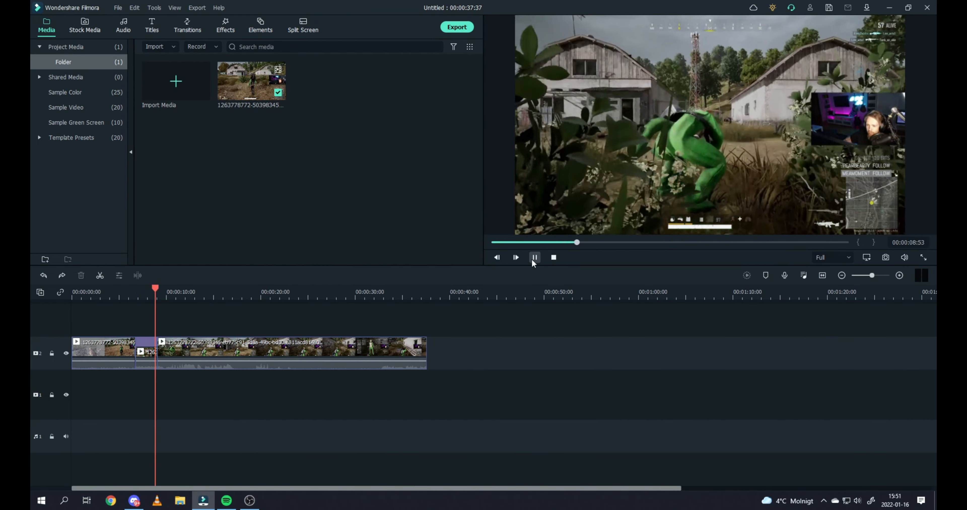
pyautogui.click(534, 258)
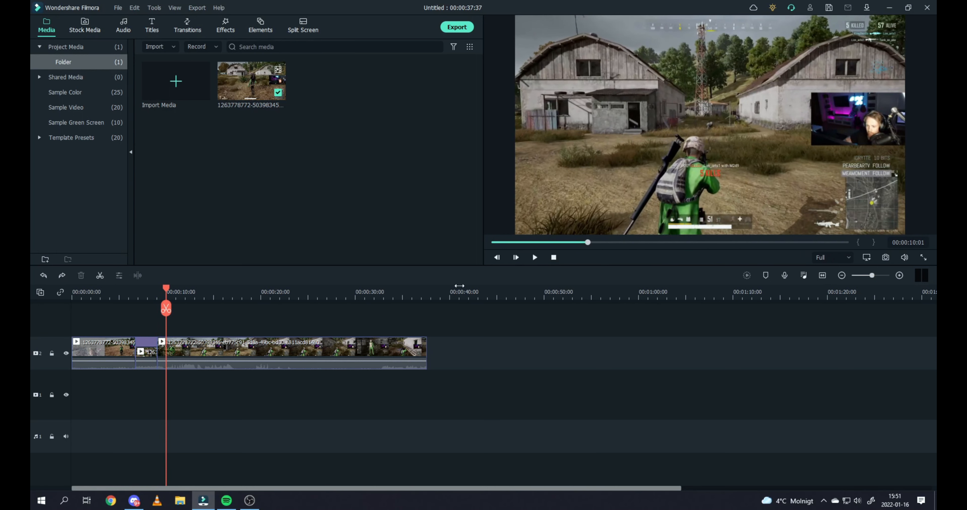
pyautogui.click(184, 353)
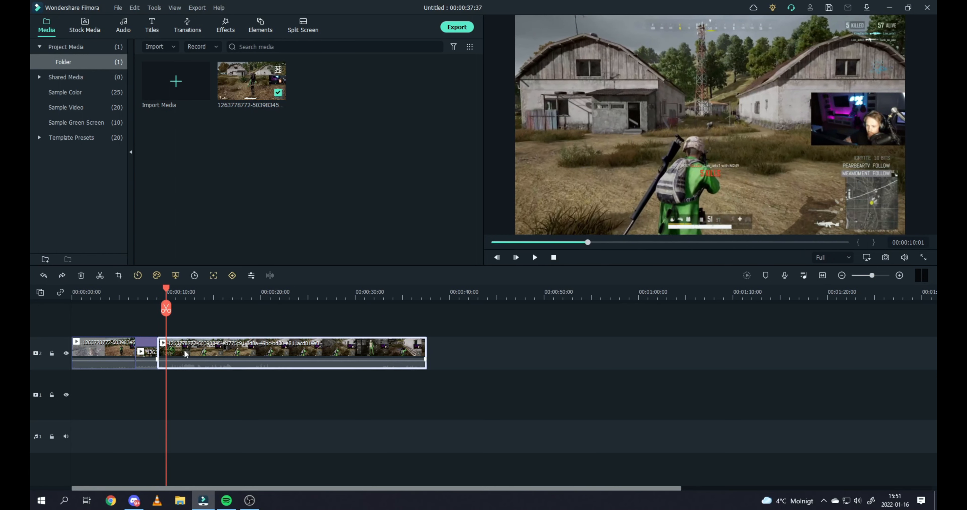
pyautogui.hotkey('ctrl', 'b')
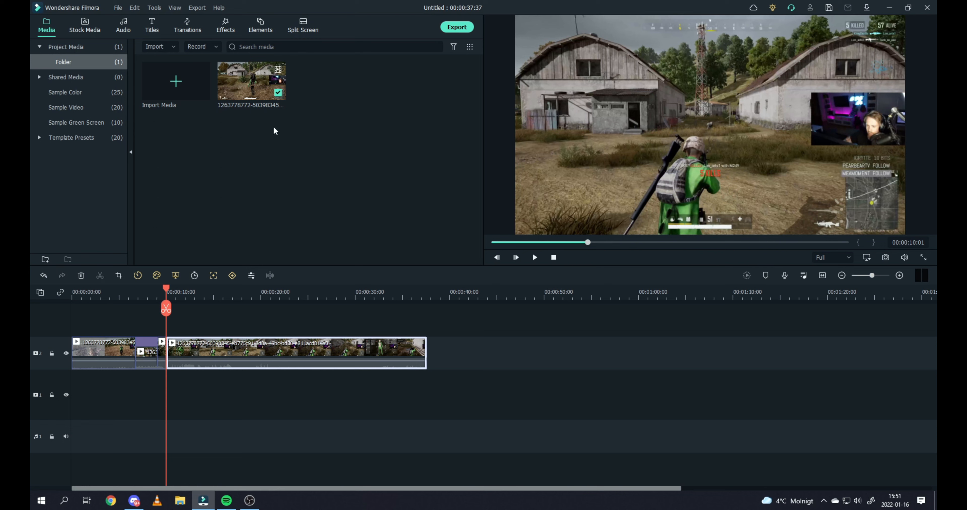
# Add a freeze frame at the start of the remaining footage at 00:00:10:01 and play through the frozen section.
pyautogui.rightClick(200, 356)
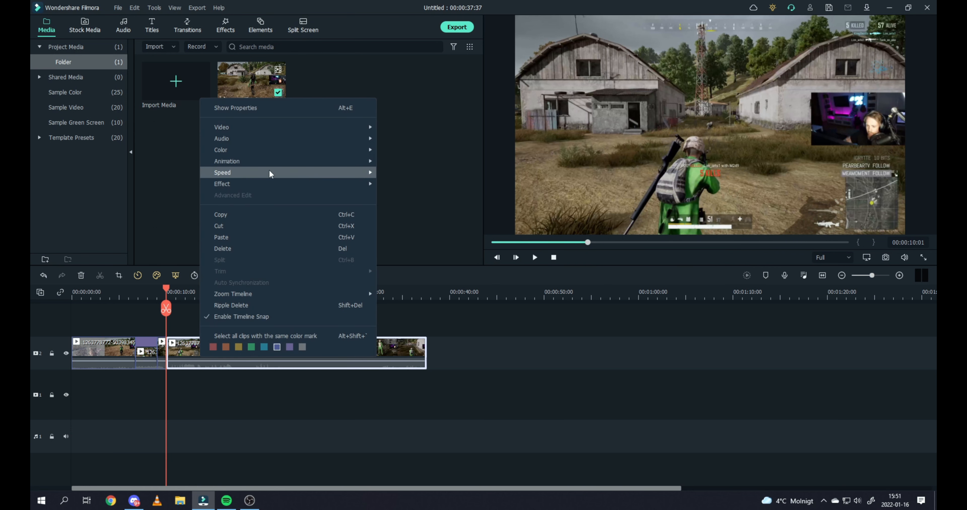
pyautogui.moveTo(286, 172)
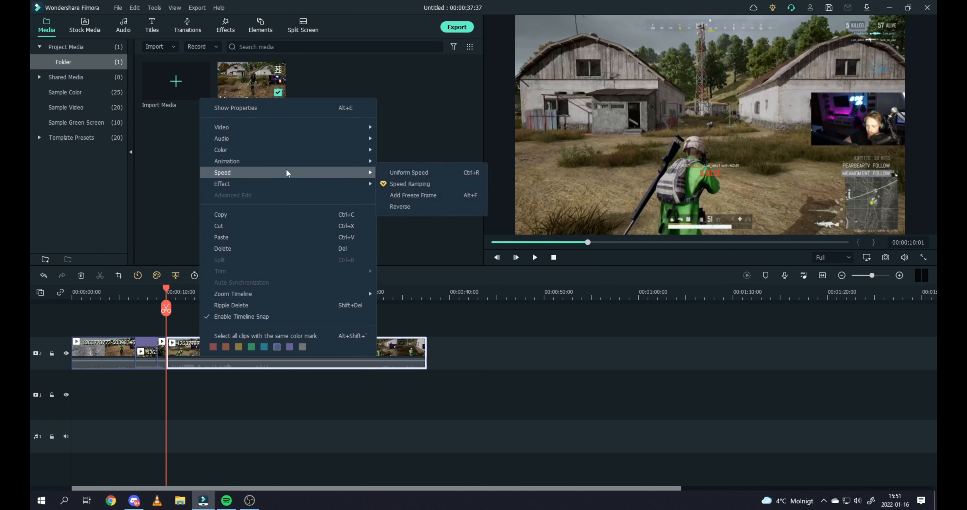
pyautogui.click(443, 198)
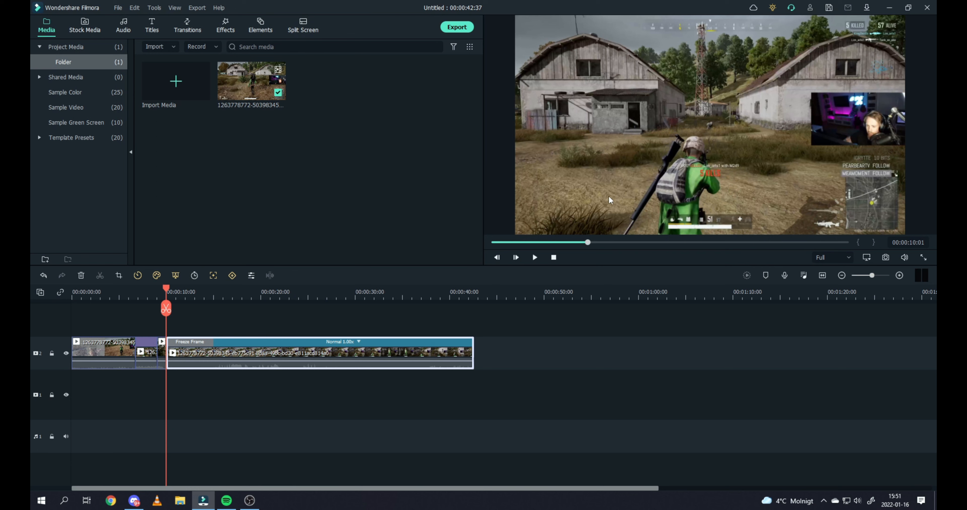
pyautogui.click(534, 261)
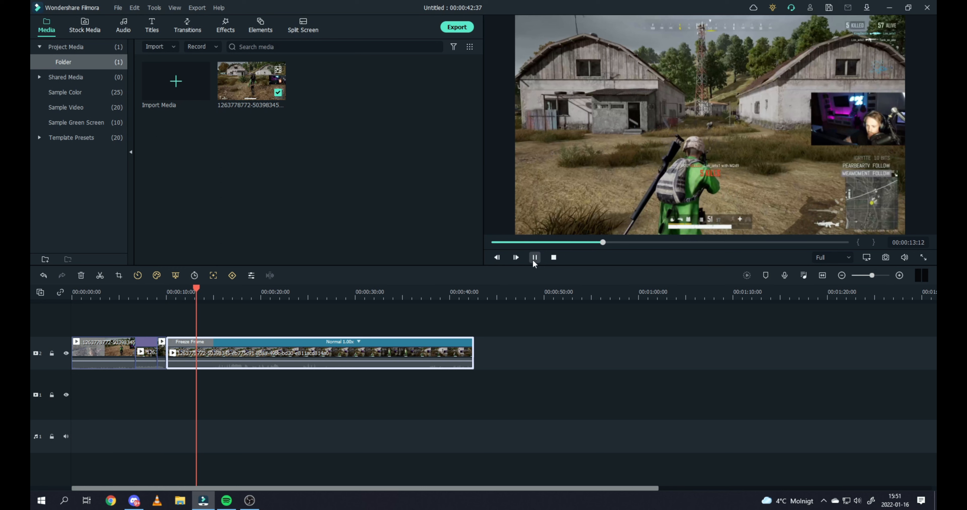
pyautogui.click(534, 260)
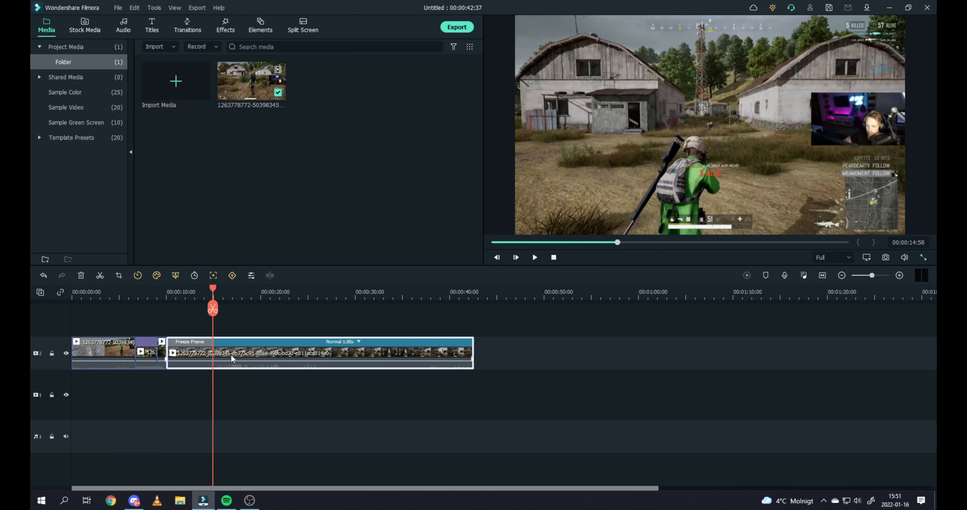
# Split the remaining footage at the end of the freeze frame, at 00:00:14:58, and select the separated frozen segment.
pyautogui.hotkey('ctrl', 'b')
pyautogui.click(188, 292)
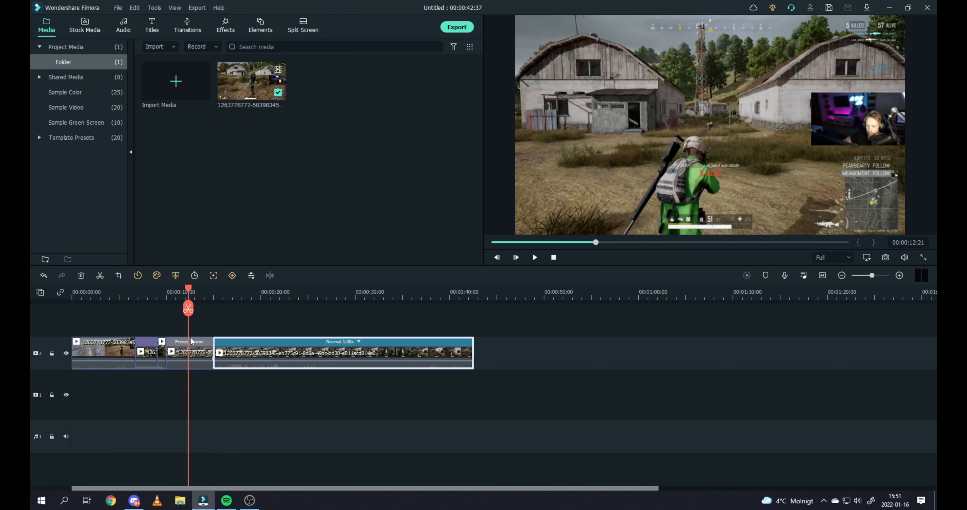
pyautogui.click(186, 348)
pyautogui.click(220, 330)
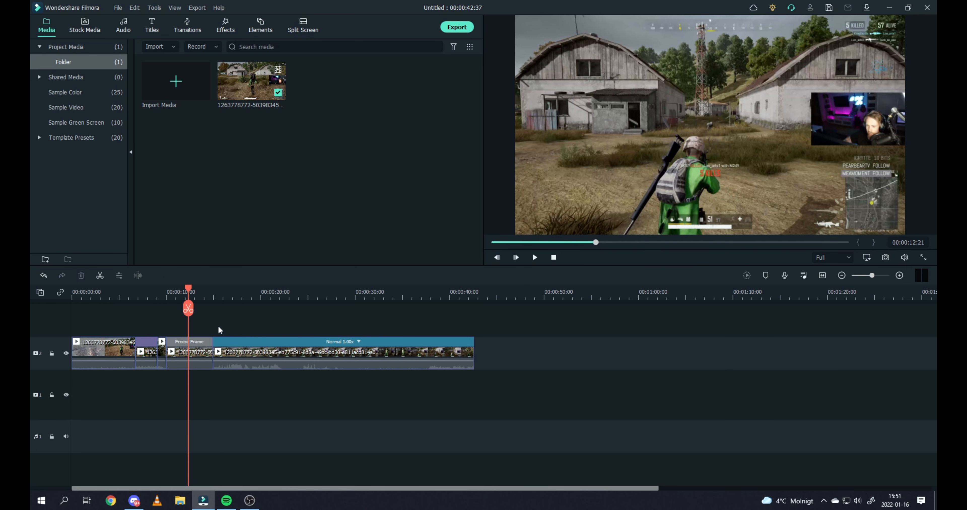
pyautogui.click(200, 353)
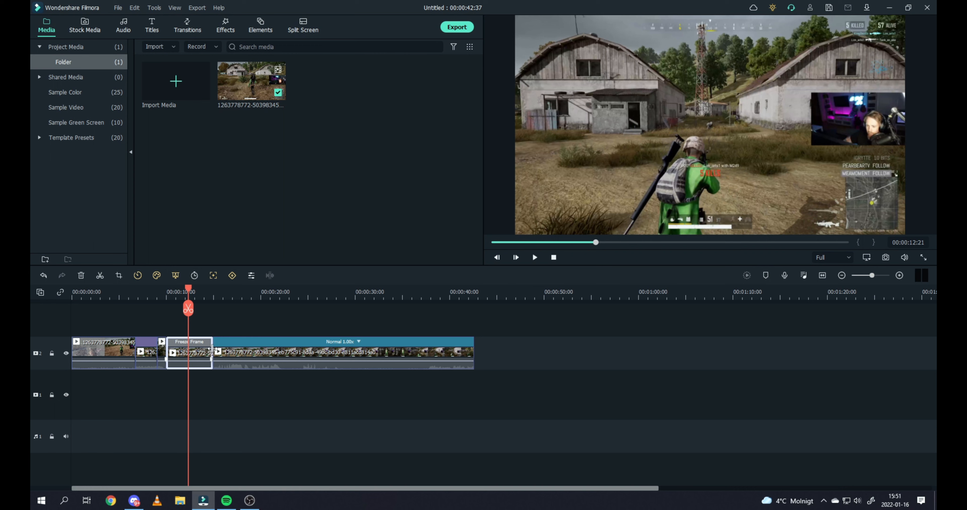
pyautogui.moveTo(212, 350)
pyautogui.mouseDown()
pyautogui.moveTo(183, 354)
pyautogui.moveTo(212, 352)
pyautogui.mouseUp()
# Search the effects library for "chaos" and preview the Chaos 2 effect.
pyautogui.click(225, 30)
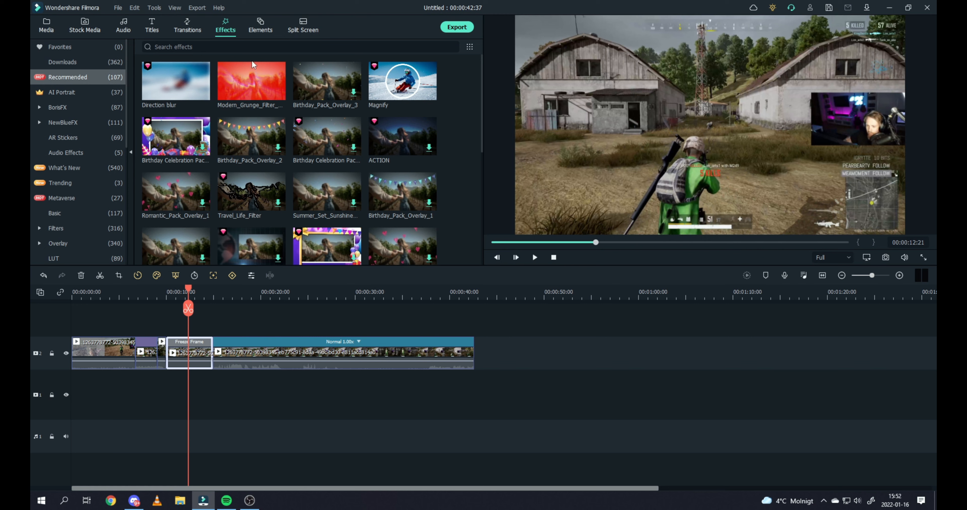
pyautogui.click(195, 47)
pyautogui.write('chaos')
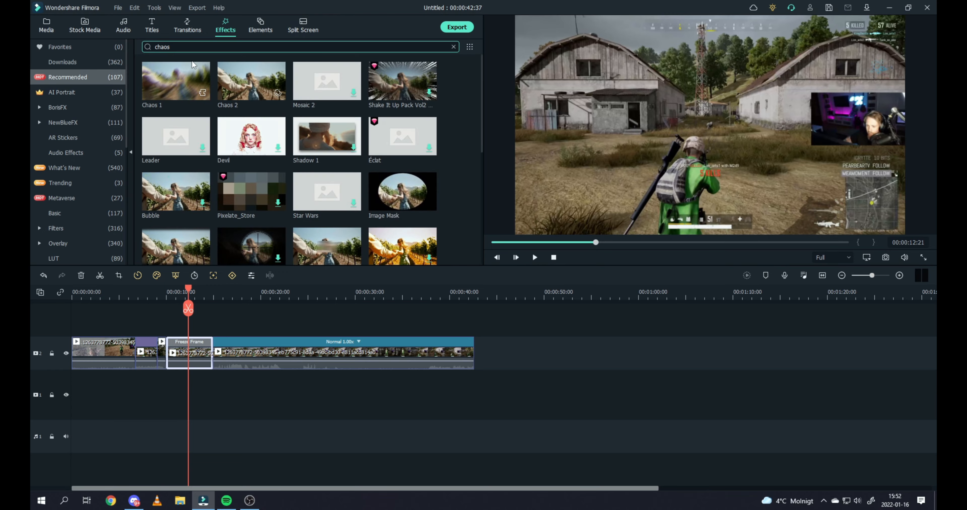
pyautogui.click(242, 91)
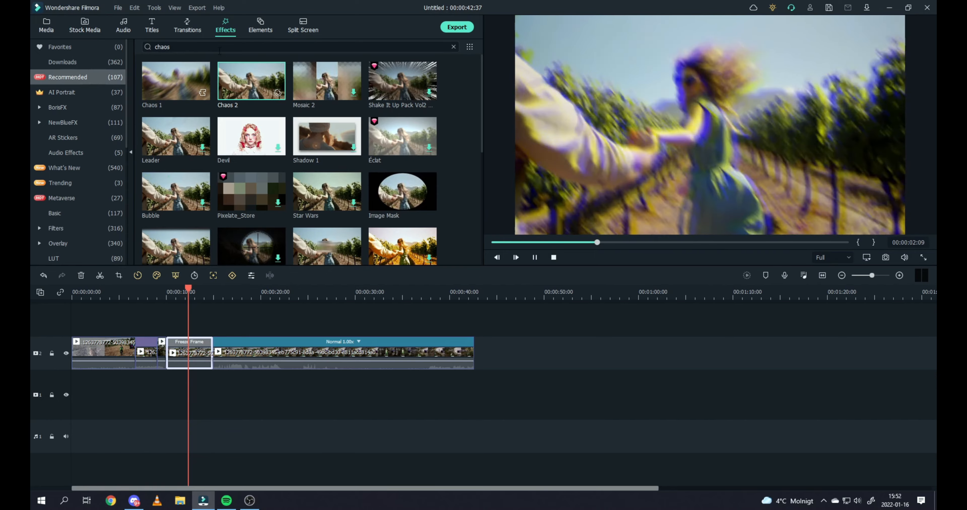
# Find the Mild effect, apply it to the freeze frame segment, and play back the result from 00:00:09:06.
pyautogui.moveTo(181, 47); pyautogui.dragTo(71, 42)
pyautogui.write('mild')
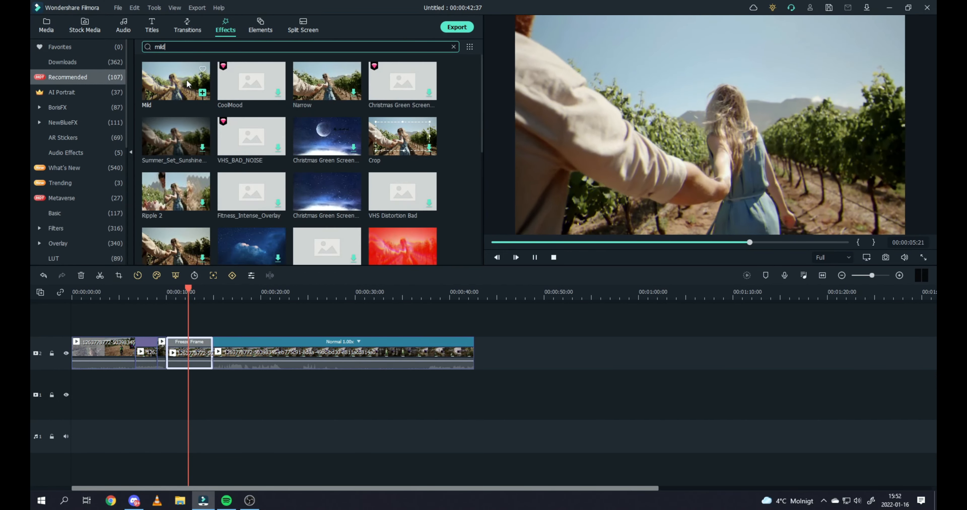
pyautogui.moveTo(188, 83); pyautogui.dragTo(176, 364)
pyautogui.click(157, 295)
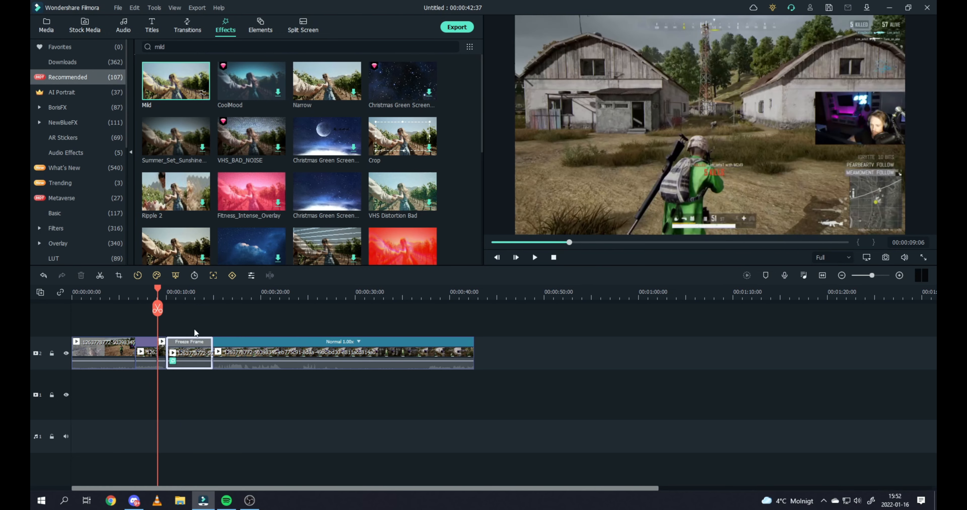
pyautogui.click(536, 256)
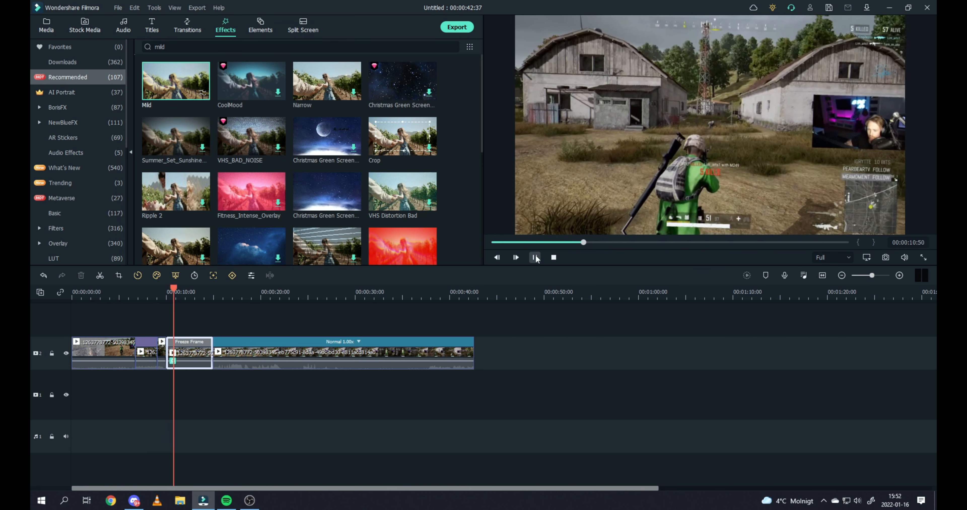
pyautogui.press('space')
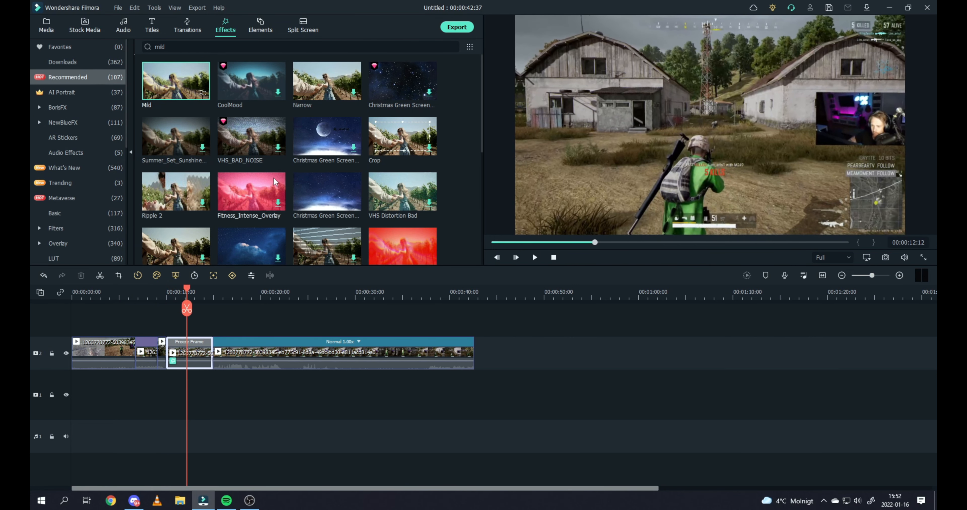
# Apply the Chromatic Aberration effect to the freeze frame segment and play back the result.
pyautogui.scroll(-3, 250, 173)
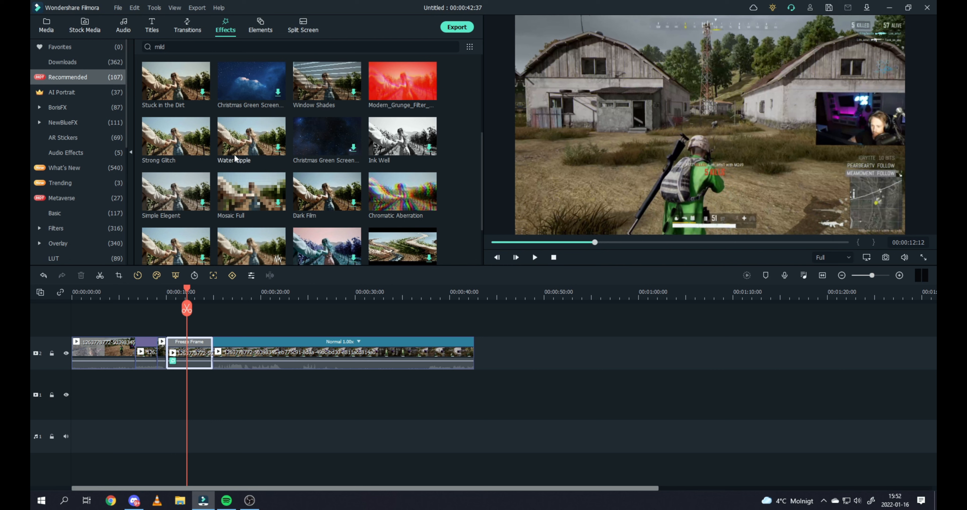
pyautogui.moveTo(408, 198); pyautogui.dragTo(225, 353)
pyautogui.click(535, 257)
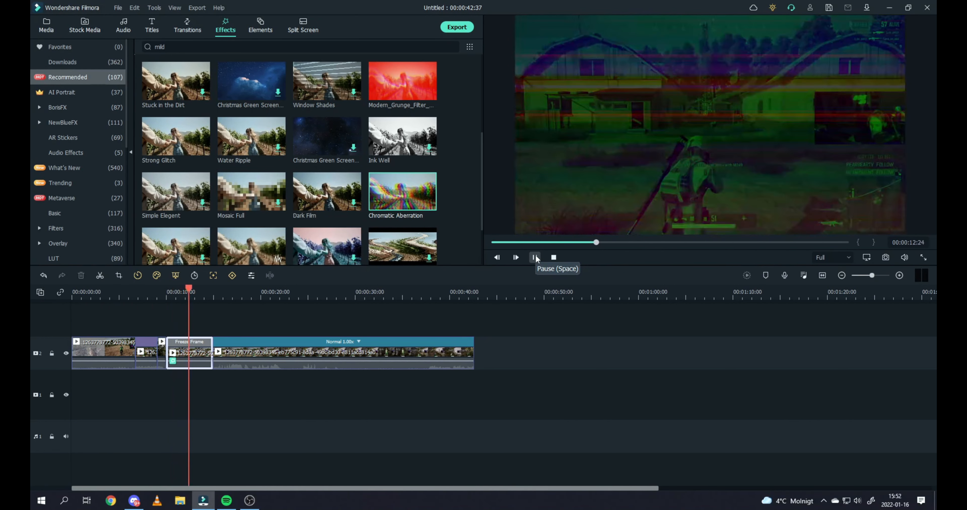
pyautogui.click(535, 258)
# Add the Warp Zoom 3 transition between the freeze frame segment and the following footage, and play it back.
pyautogui.click(174, 30)
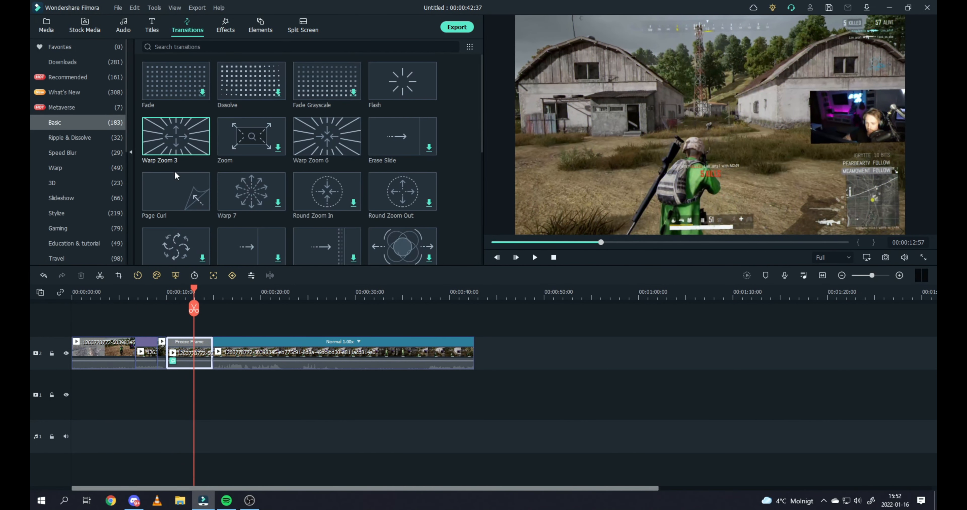
pyautogui.moveTo(186, 149)
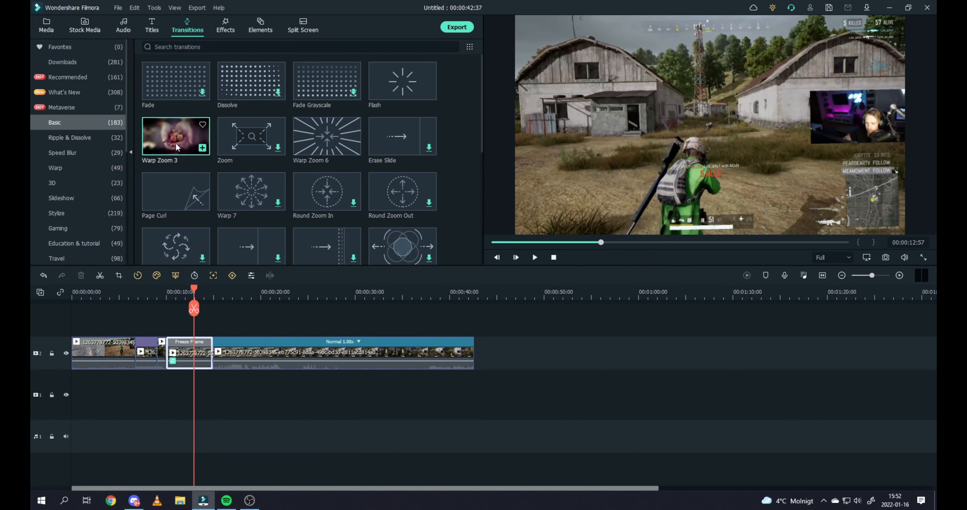
pyautogui.moveTo(214, 355); pyautogui.dragTo(212, 354)
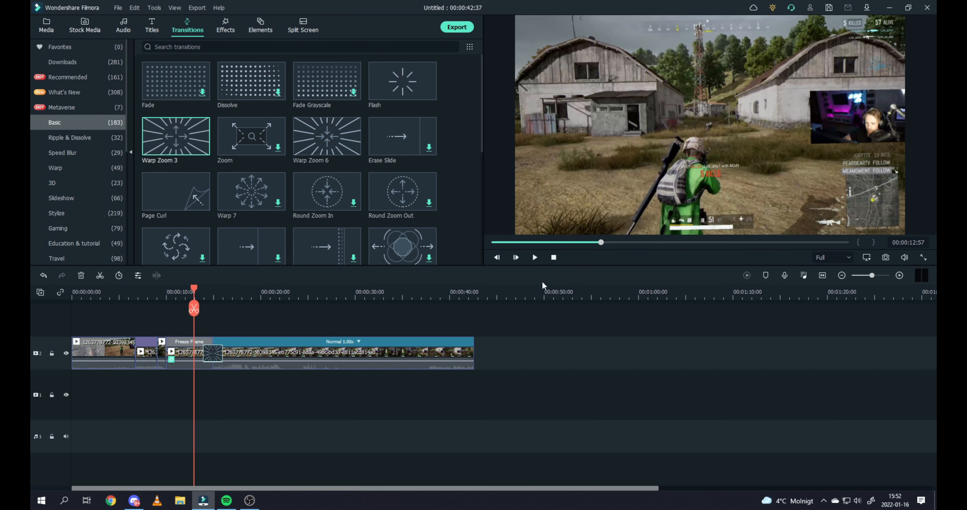
pyautogui.click(536, 258)
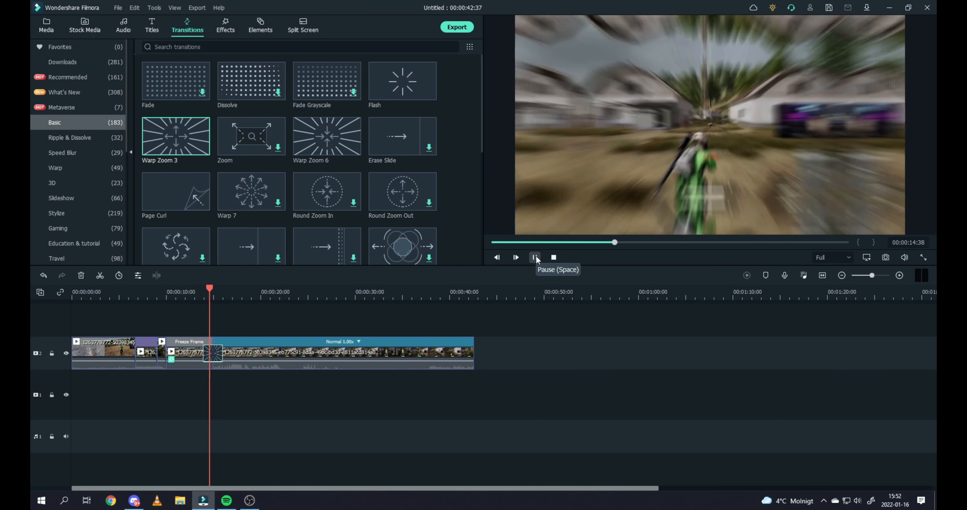